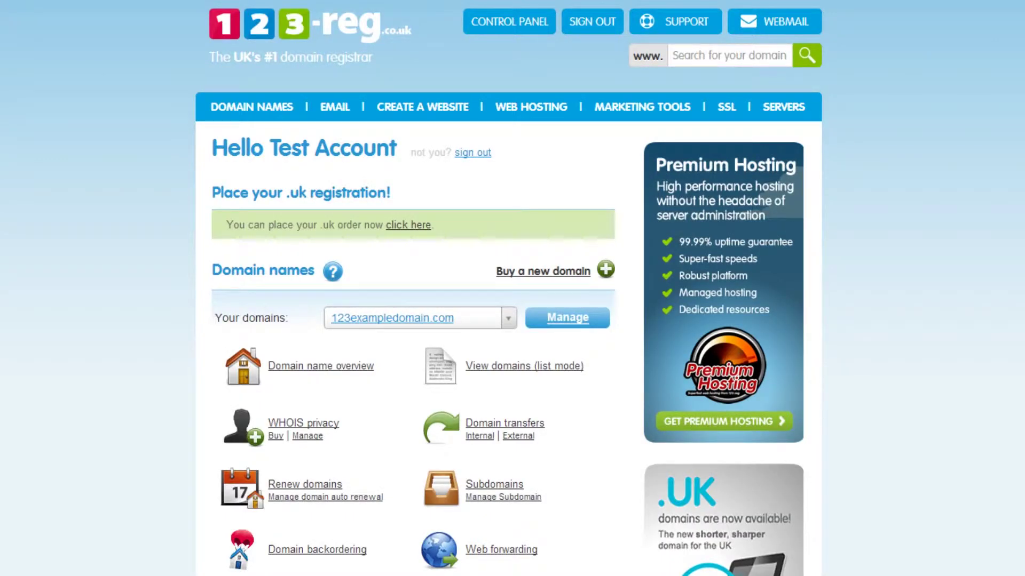
scroll(513, 320, "down", 10)
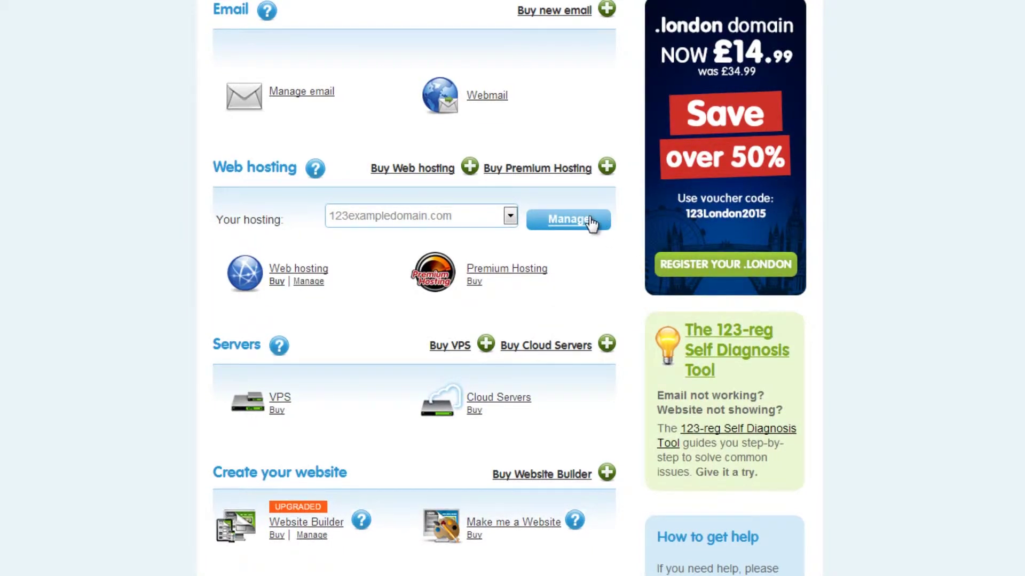
Step: Open hosting management for 123exampledomain.com from the Web hosting list
left_click(569, 219)
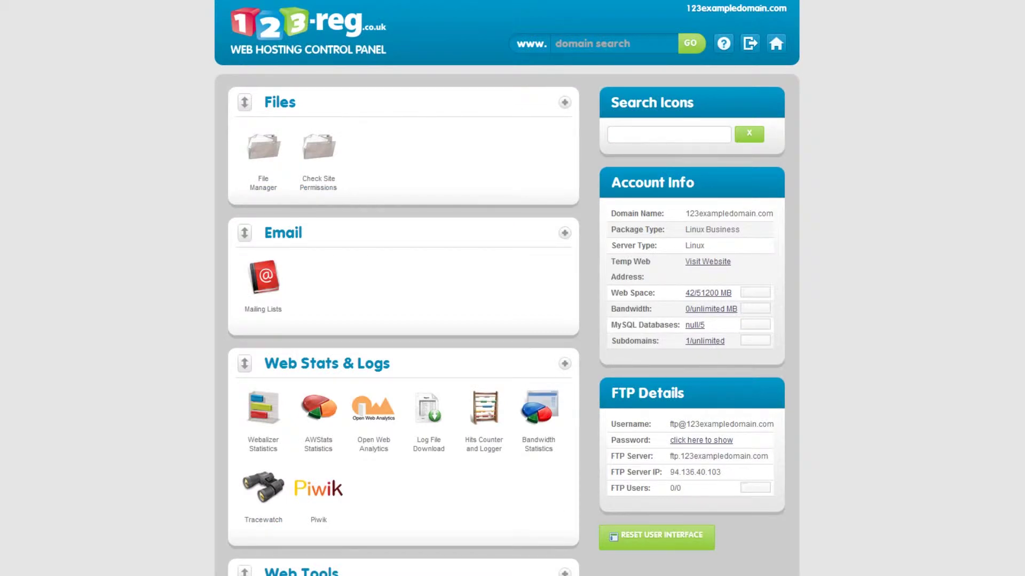
scroll(513, 288, "down", 3)
scroll(512, 289, "down", 3)
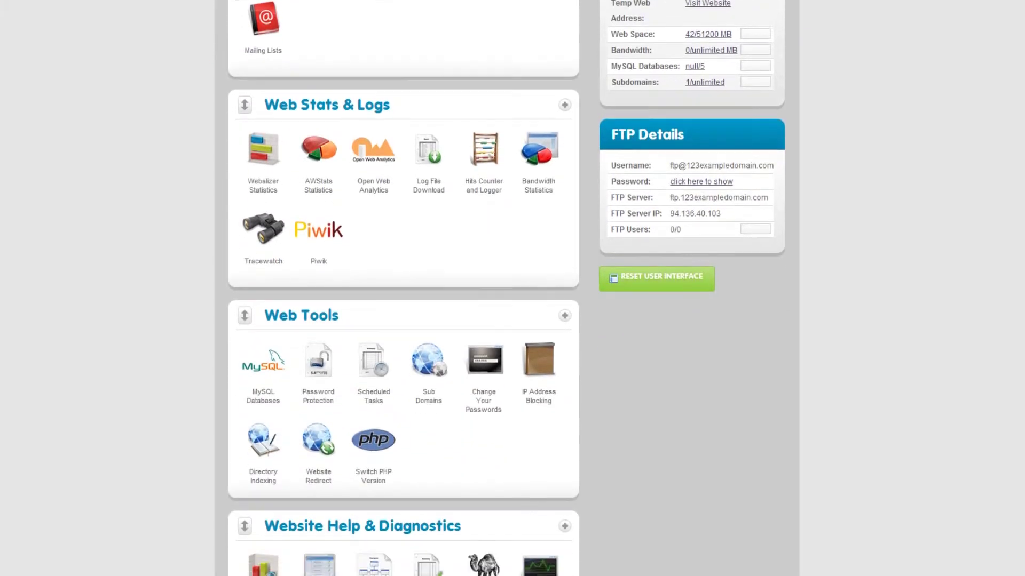
scroll(512, 288, "down", 3)
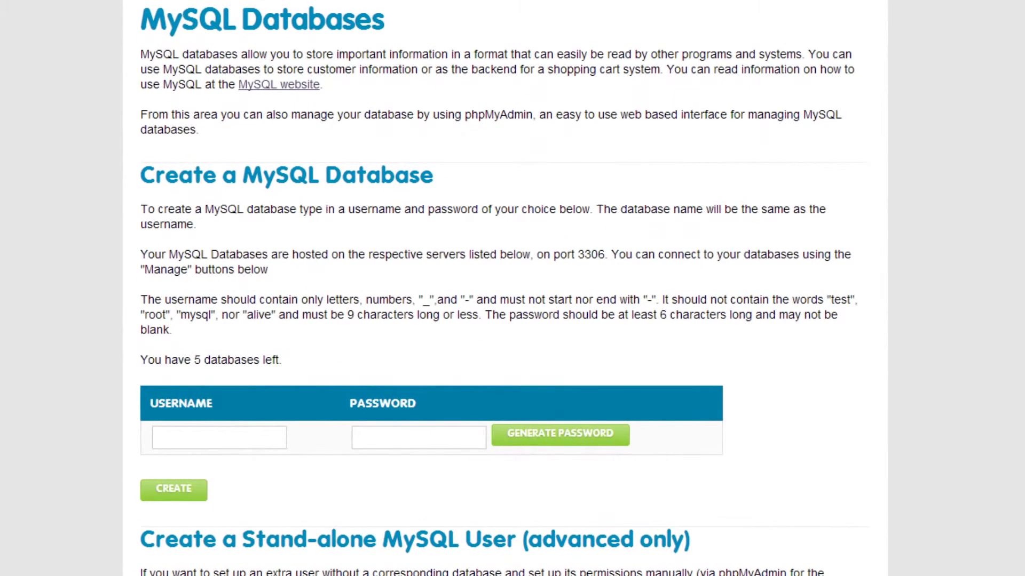
type("Website_1")
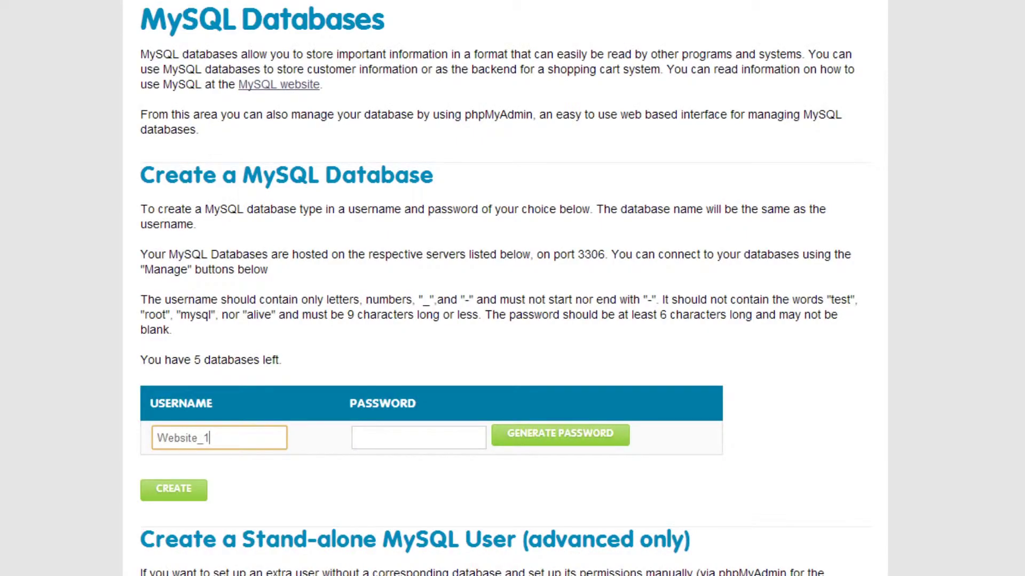
Step: Enter the password for Website_1 and create the MySQL database
left_click(380, 437)
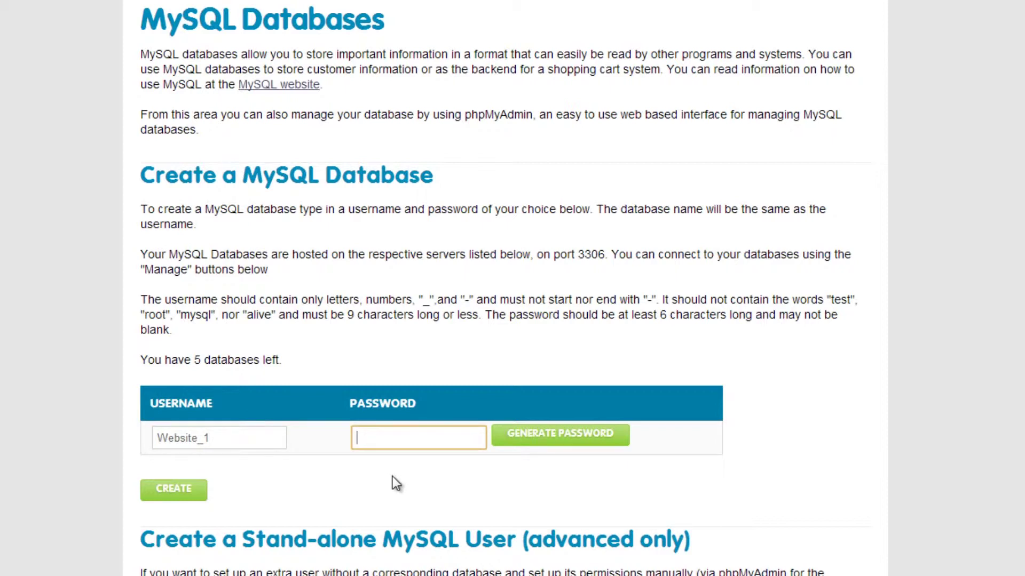
type("passwo")
type("rd")
left_click(194, 494)
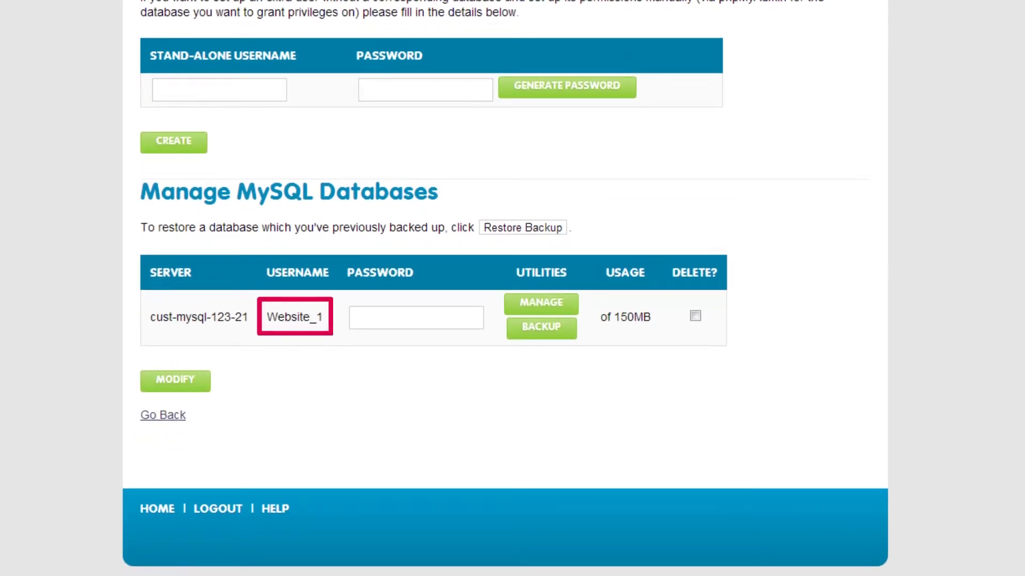
Step: Enter the Website_1 password in Manage MySQL Databases and launch phpMyAdmin for it
left_click(416, 319)
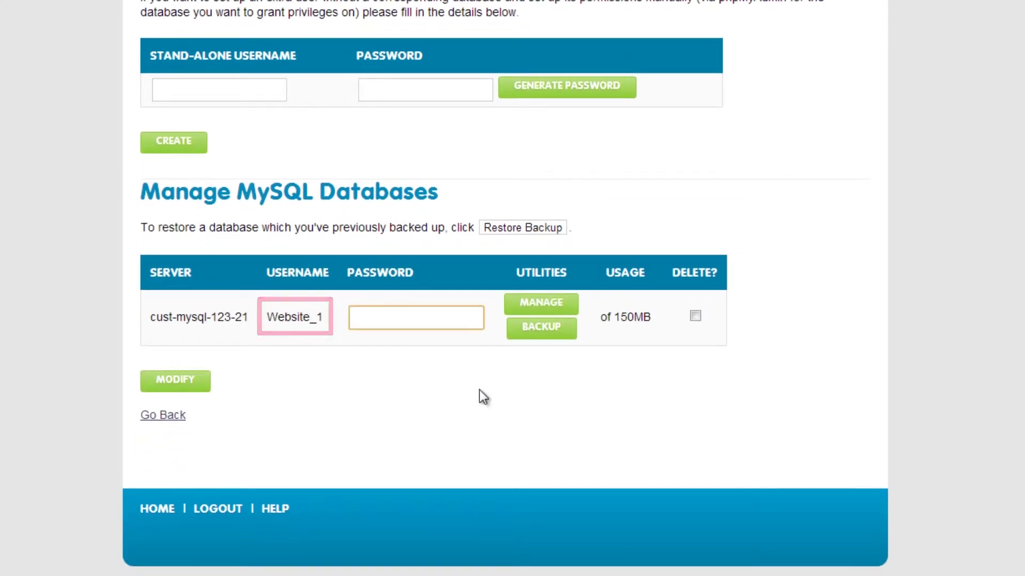
type("password")
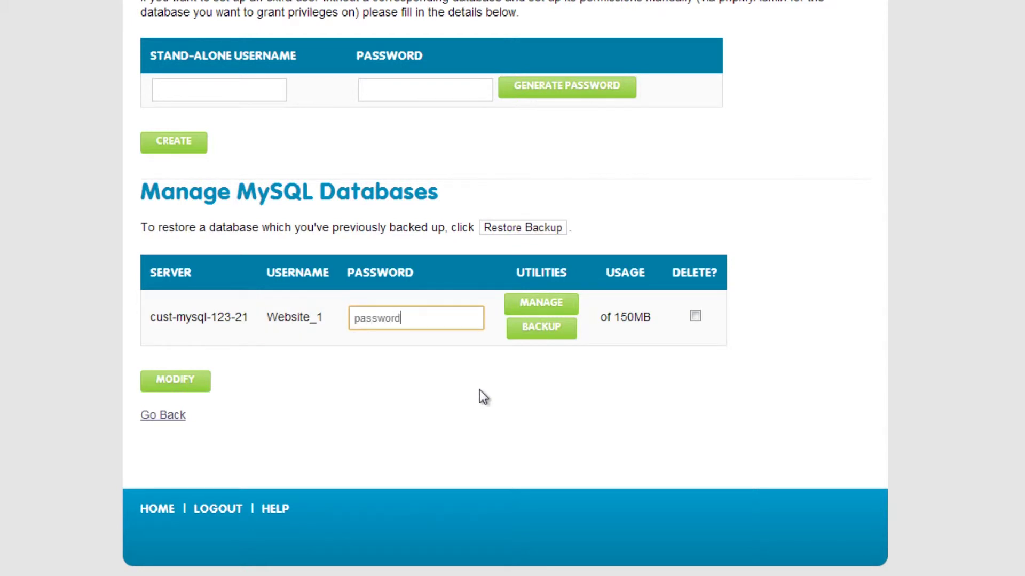
left_click(526, 304)
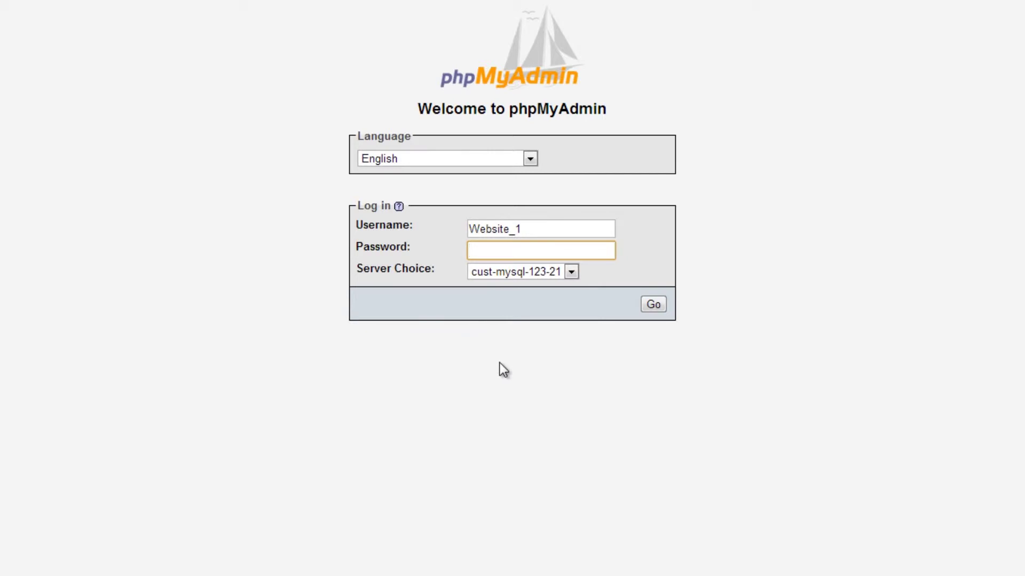
type("password")
Step: Log into phpMyAdmin as Website_1, then open NewDatabase under Microsoft SQL Server Databases
left_click(647, 309)
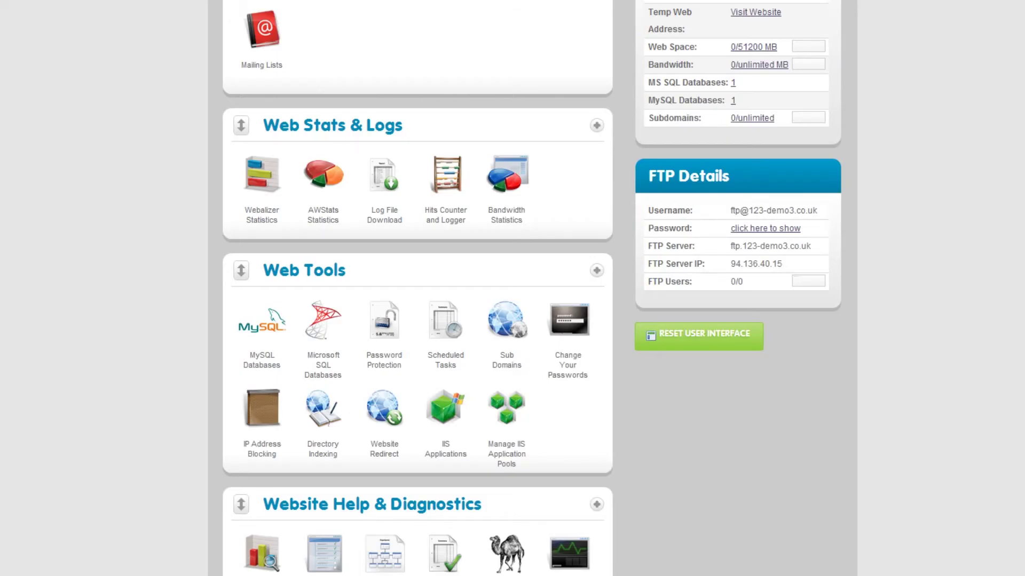
left_click(322, 365)
left_click(535, 392)
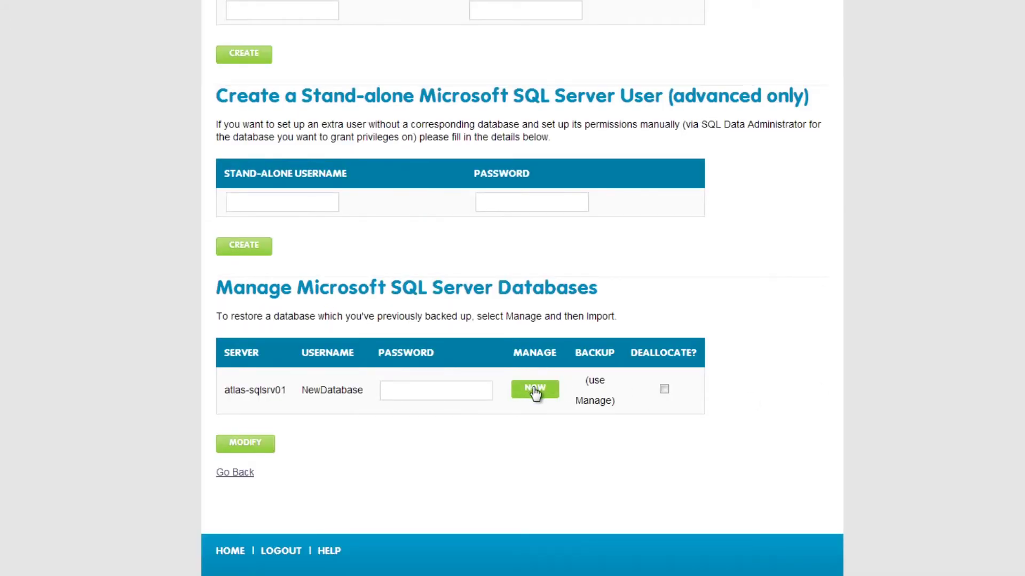